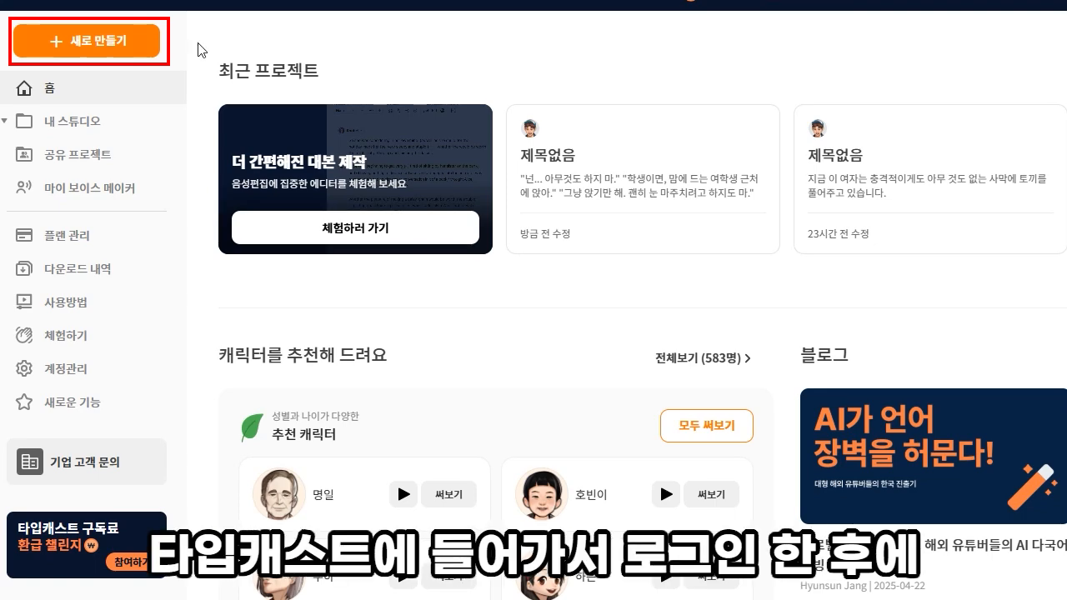
Start a new voice project and review the script lines read by the 준기 voice.
{"action": "left_click", "coordinate": [92, 41]}
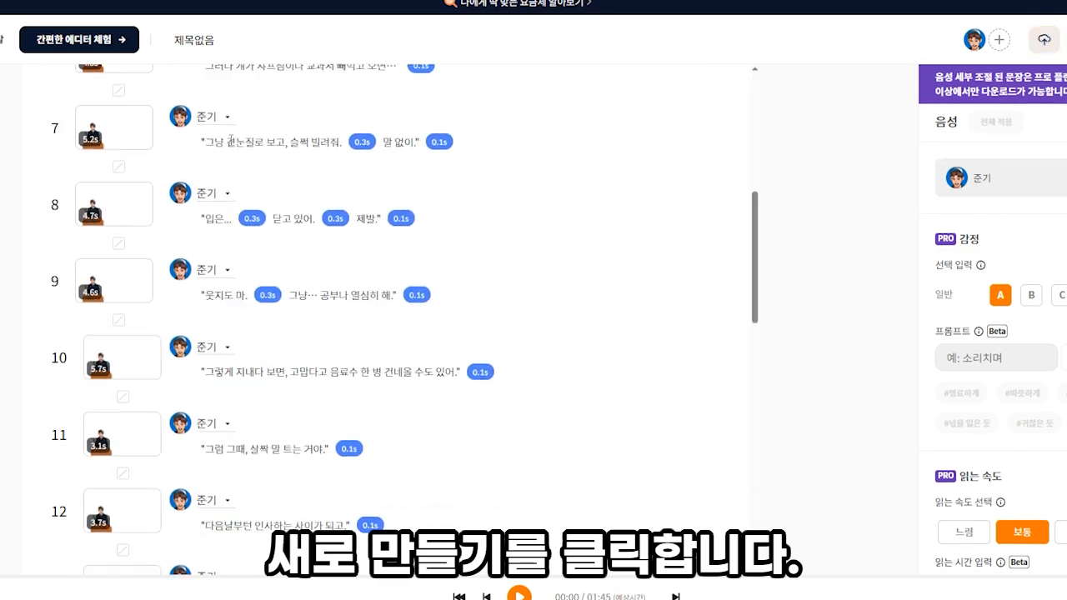
{"action": "scroll", "coordinate": [297, 208], "scroll_direction": "down", "scroll_amount": 10}
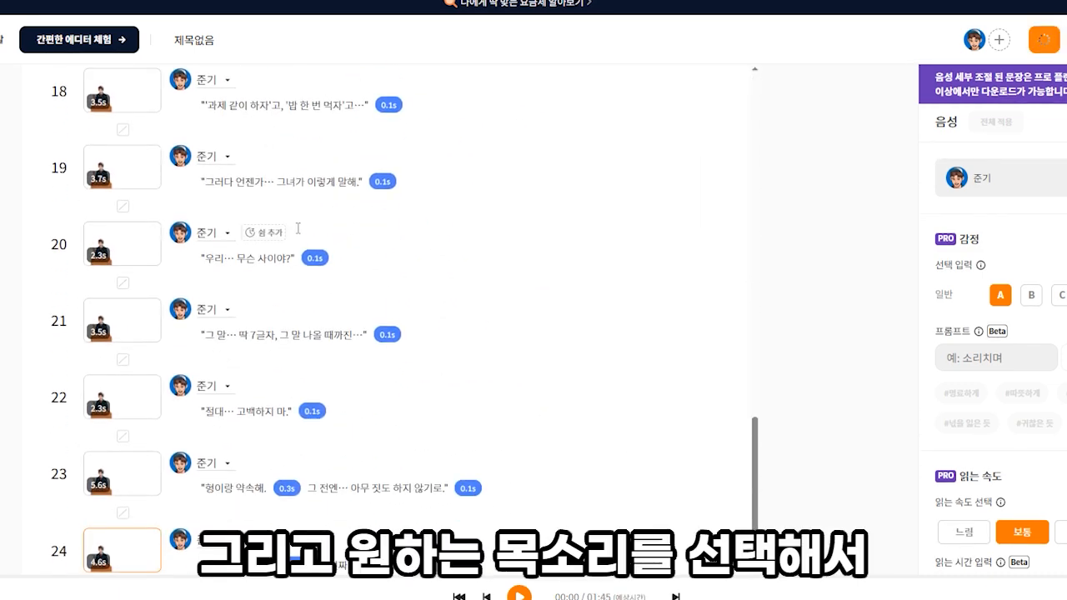
{"action": "scroll", "coordinate": [329, 192], "scroll_direction": "up", "scroll_amount": 10}
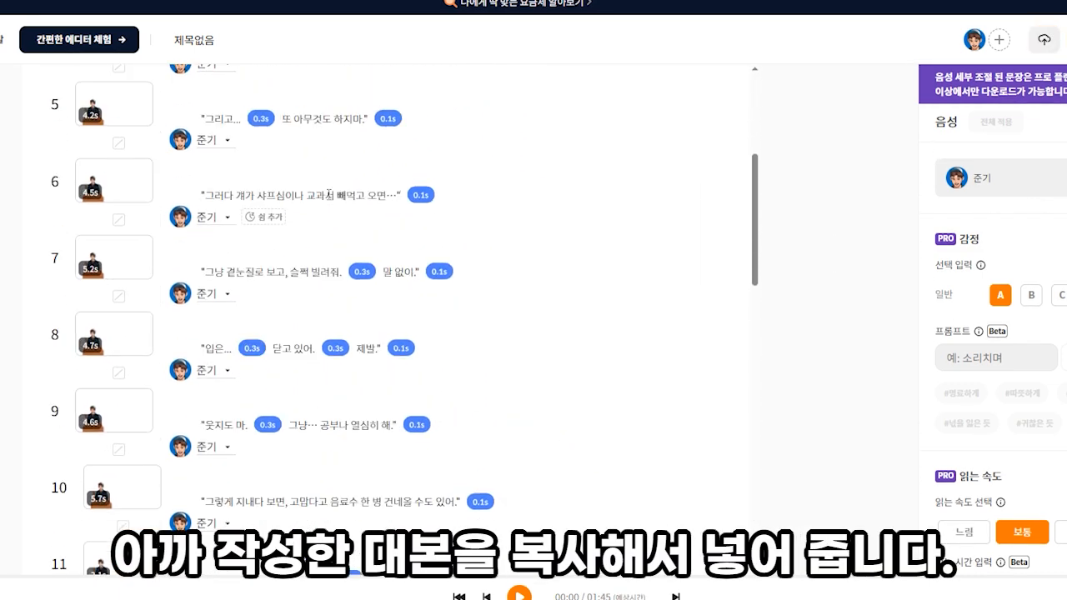
{"action": "scroll", "coordinate": [328, 194], "scroll_direction": "up", "scroll_amount": 5}
Select all script lines and set their reading pauses (끊어 읽기) to 0 seconds.
{"action": "key", "text": "ctrl+a"}
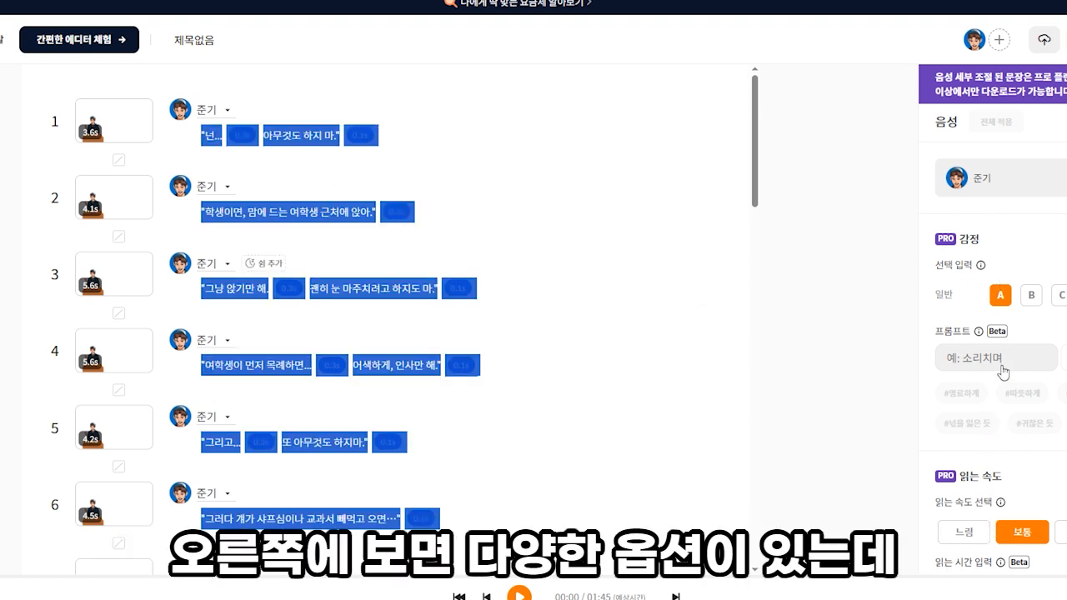
{"action": "scroll", "coordinate": [1014, 371], "scroll_direction": "down", "scroll_amount": 2}
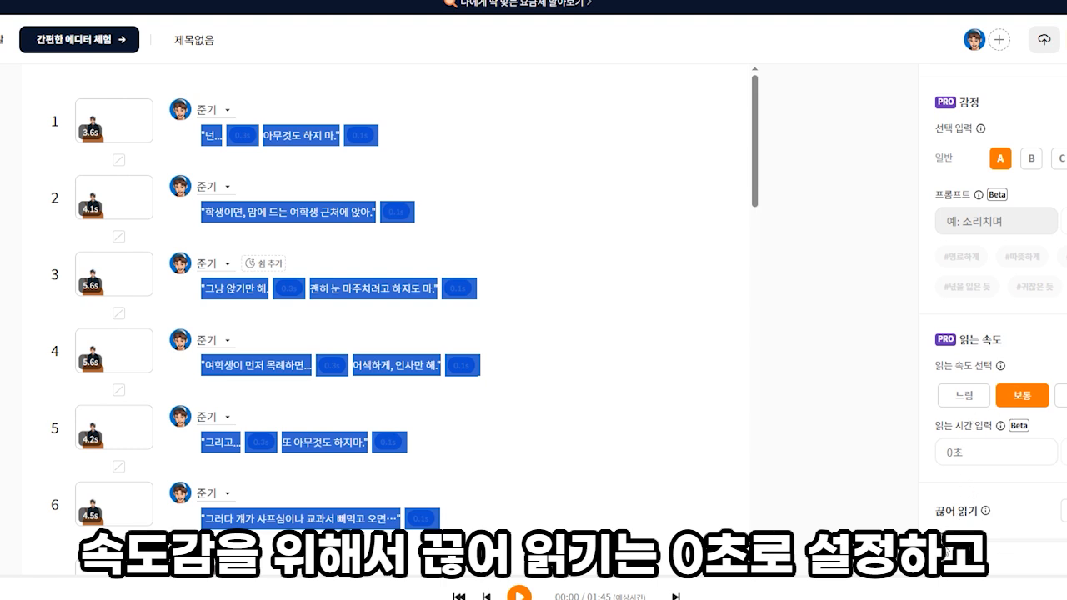
{"action": "left_click", "coordinate": [943, 543]}
Raise the playback speed (재생 속도) of all selected lines to between 1x and 1.5x.
{"action": "scroll", "coordinate": [985, 490], "scroll_direction": "down", "scroll_amount": 4}
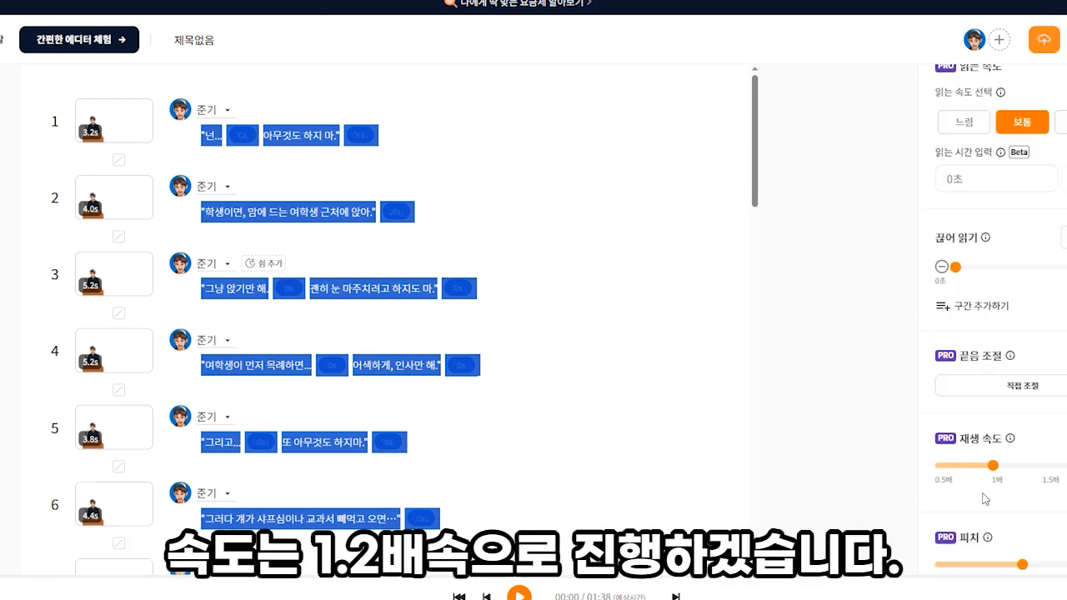
{"action": "left_click", "coordinate": [1026, 467]}
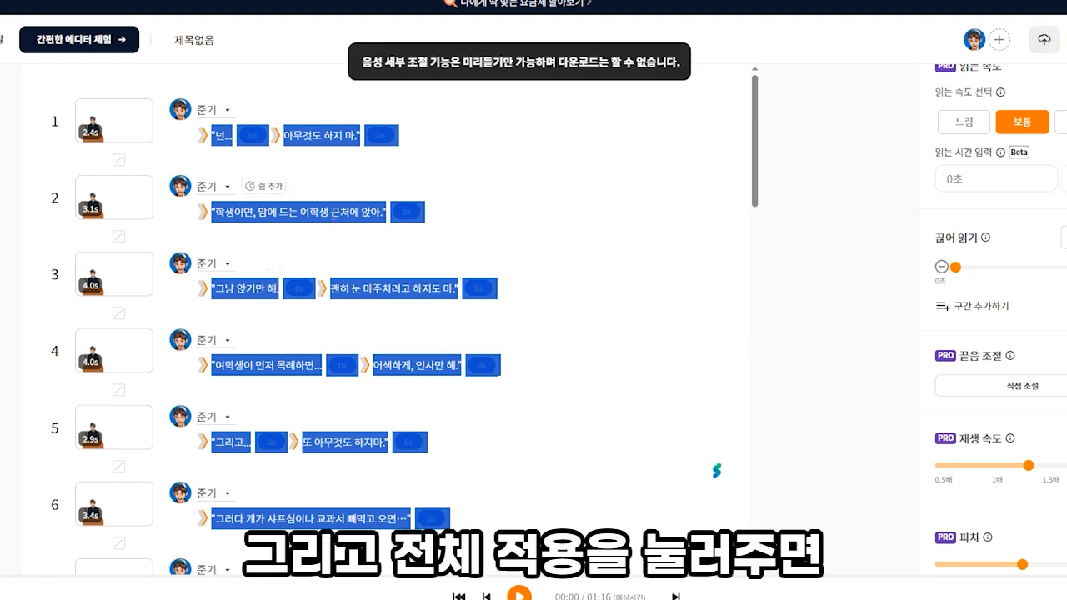
{"action": "scroll", "coordinate": [1060, 202], "scroll_direction": "up", "scroll_amount": 6}
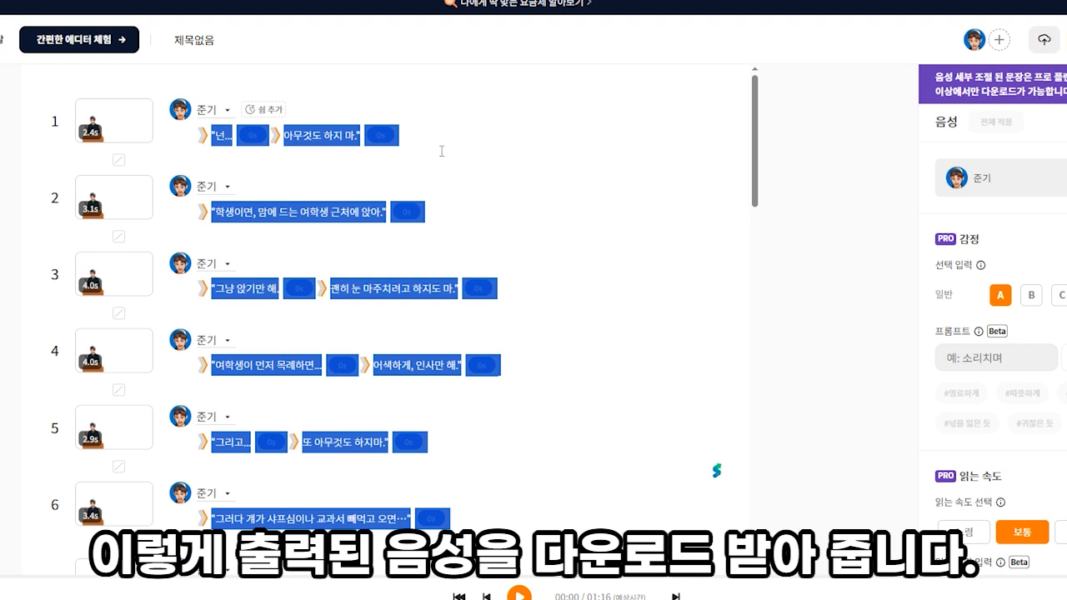
{"action": "left_click", "coordinate": [202, 138]}
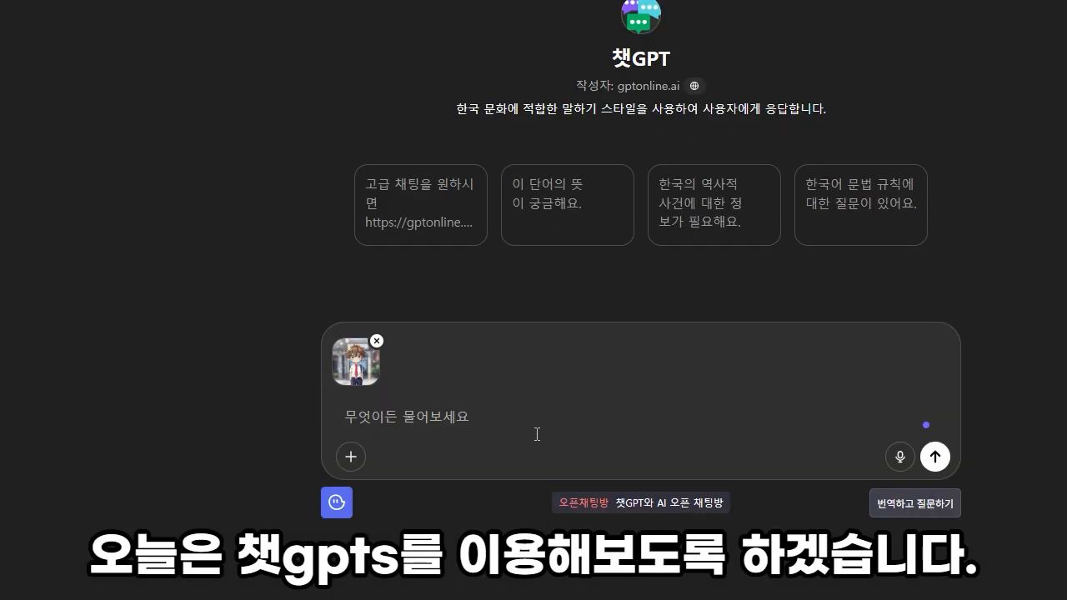
Switch to ChatGPT and begin the prompt accompanying the attached schoolboy image with "해당 캐릭터의 일관성의".
{"action": "type", "text": "gㅐoek"}
{"action": "key", "text": "BackSpace"}
{"action": "key", "text": "BackSpace"}
{"action": "key", "text": "BackSpace"}
{"action": "key", "text": "BackSpace"}
{"action": "type", "text": "헬"}
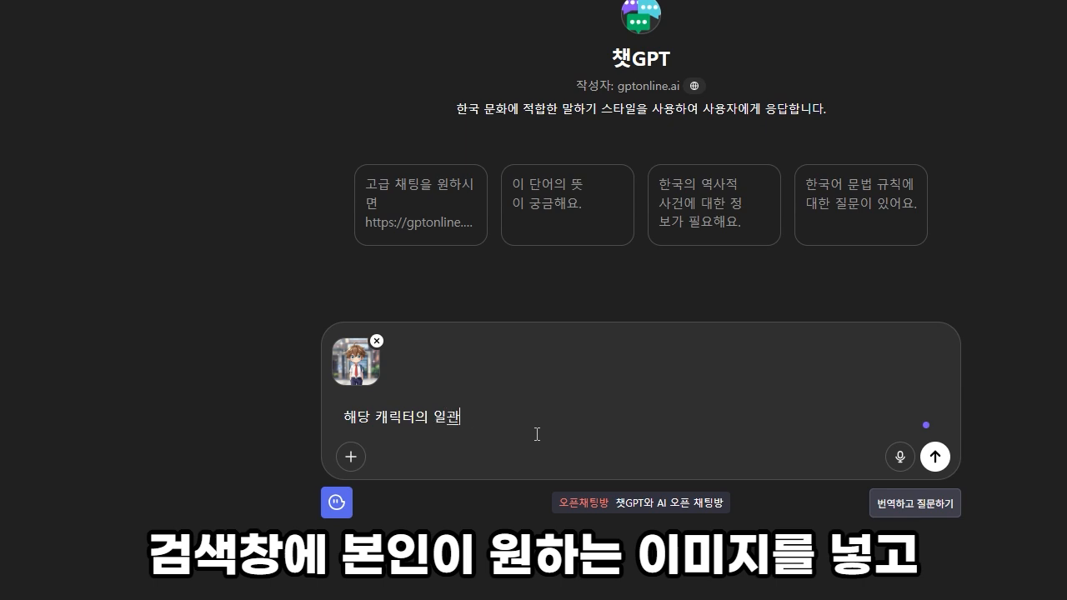
{"action": "type", "text": "성의"}
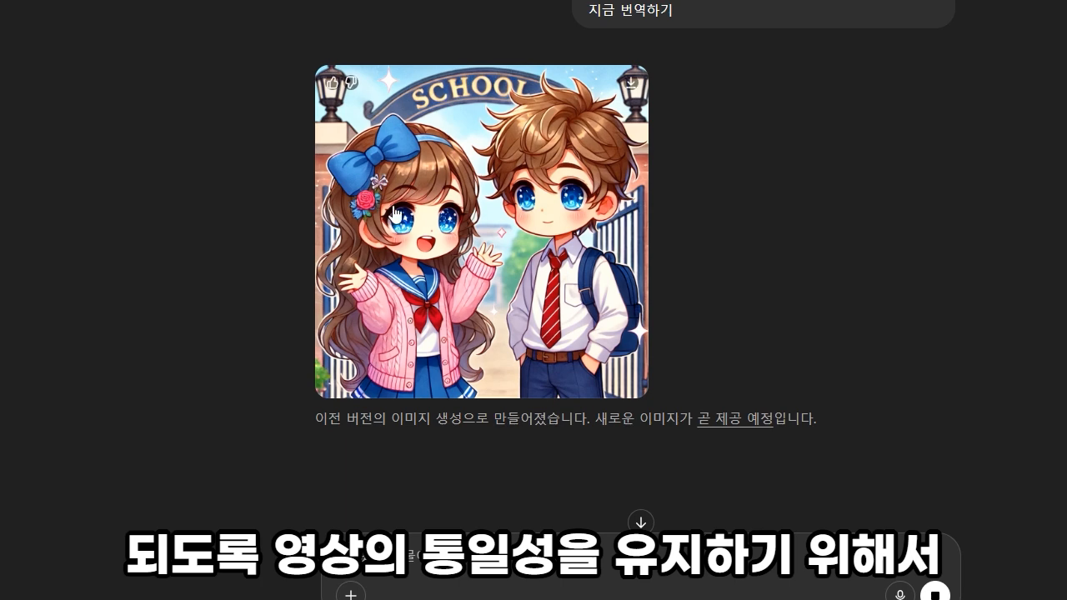
Save the generated school-gate image and the image of the girl handing over a drink.
{"action": "right_click", "coordinate": [416, 217]}
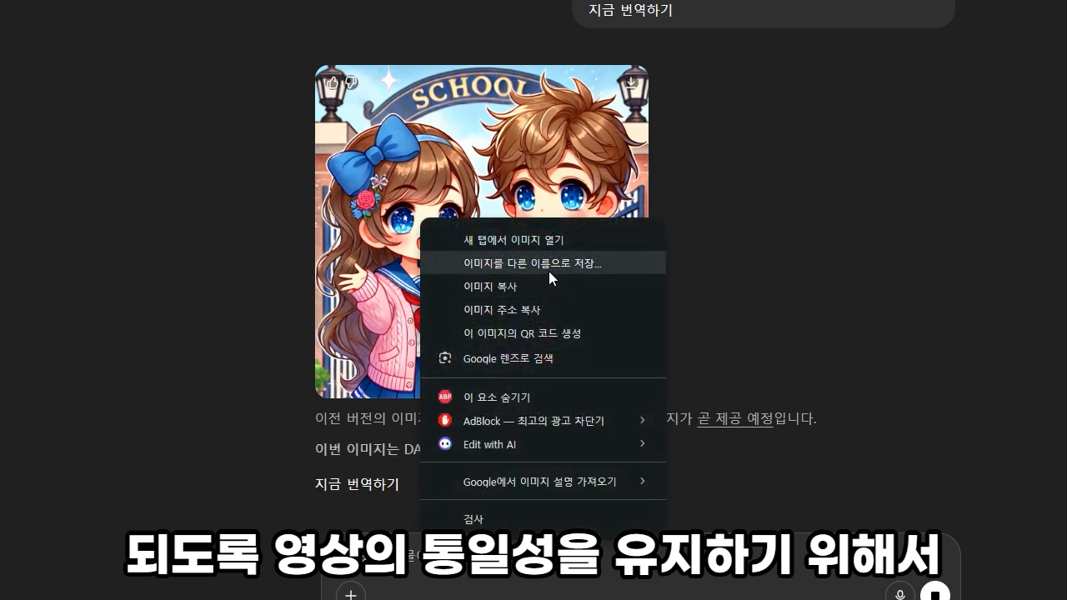
{"action": "left_click", "coordinate": [549, 268]}
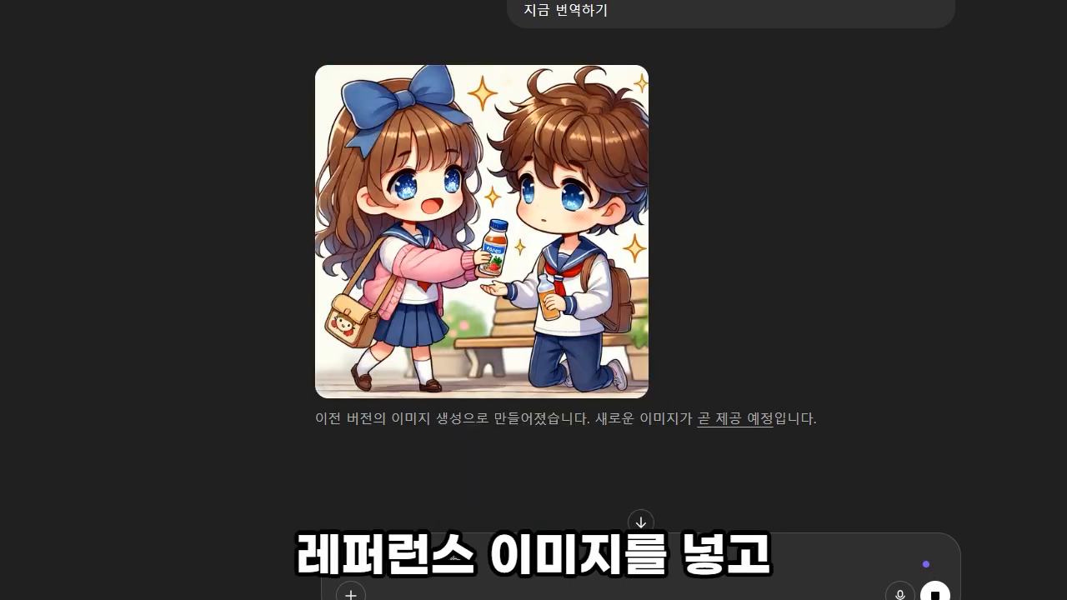
{"action": "right_click", "coordinate": [465, 224]}
{"action": "left_click", "coordinate": [538, 285]}
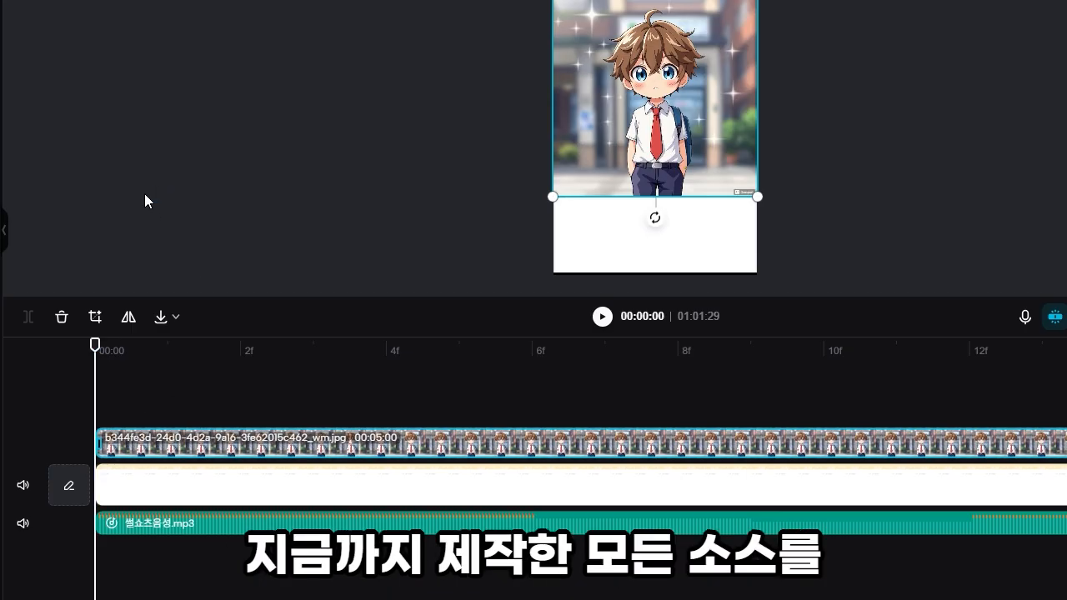
Switch to CapCut, shrink the schoolboy image slightly and move it down into the lower part of the vertical frame.
{"action": "left_click_drag", "start_coordinate": [758, 0], "coordinate": [748, 3]}
{"action": "left_click_drag", "start_coordinate": [553, 4], "coordinate": [565, 9]}
{"action": "left_click_drag", "start_coordinate": [663, 77], "coordinate": [661, 128]}
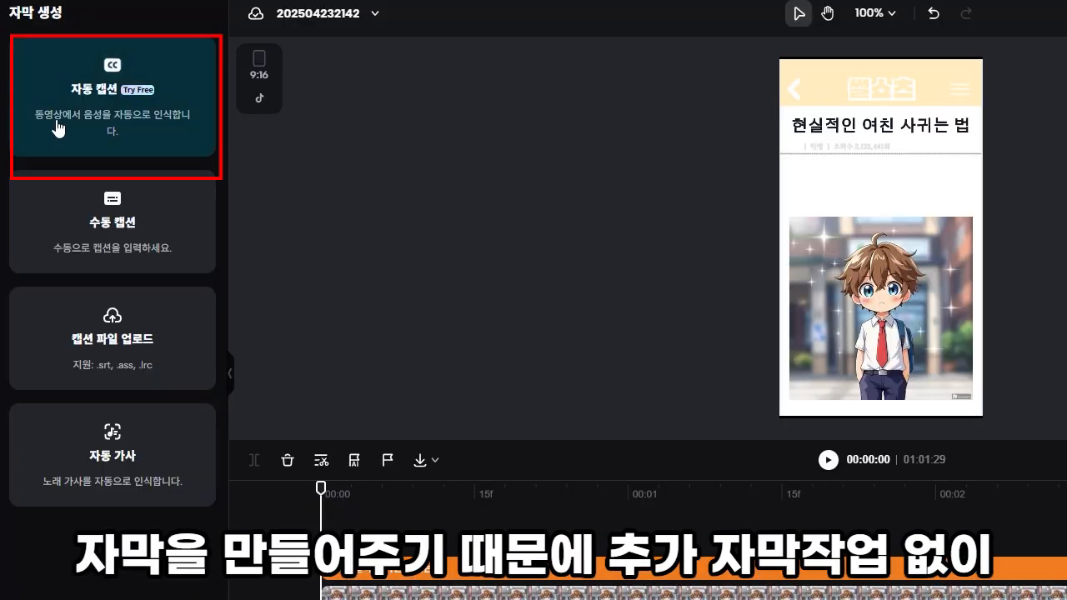
Generate automatic captions for the video with the spoken language set to Korean (한국어).
{"action": "left_click", "coordinate": [75, 116]}
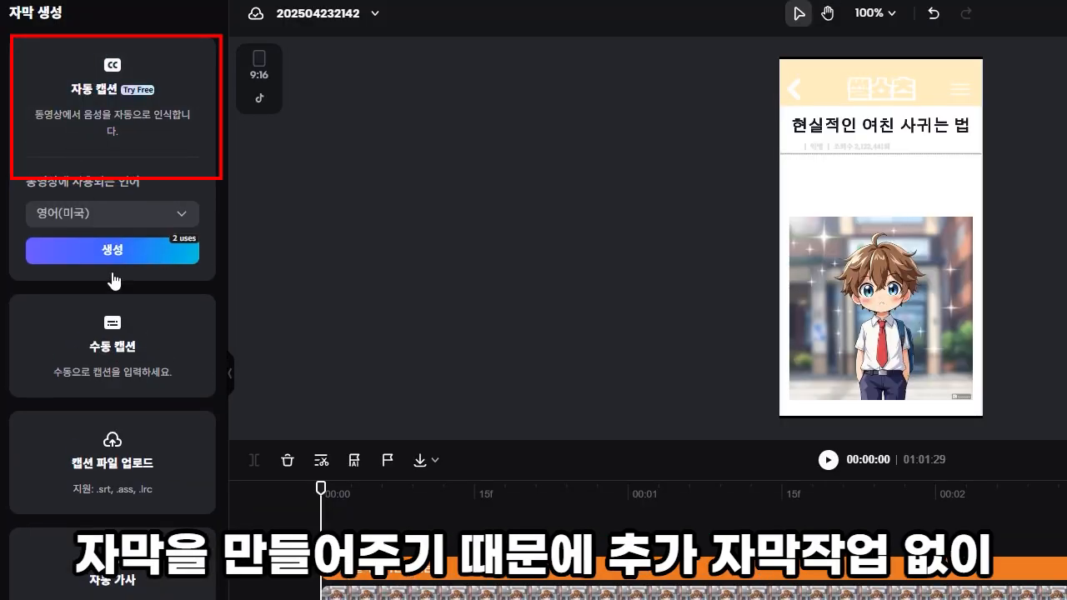
{"action": "left_click", "coordinate": [86, 222]}
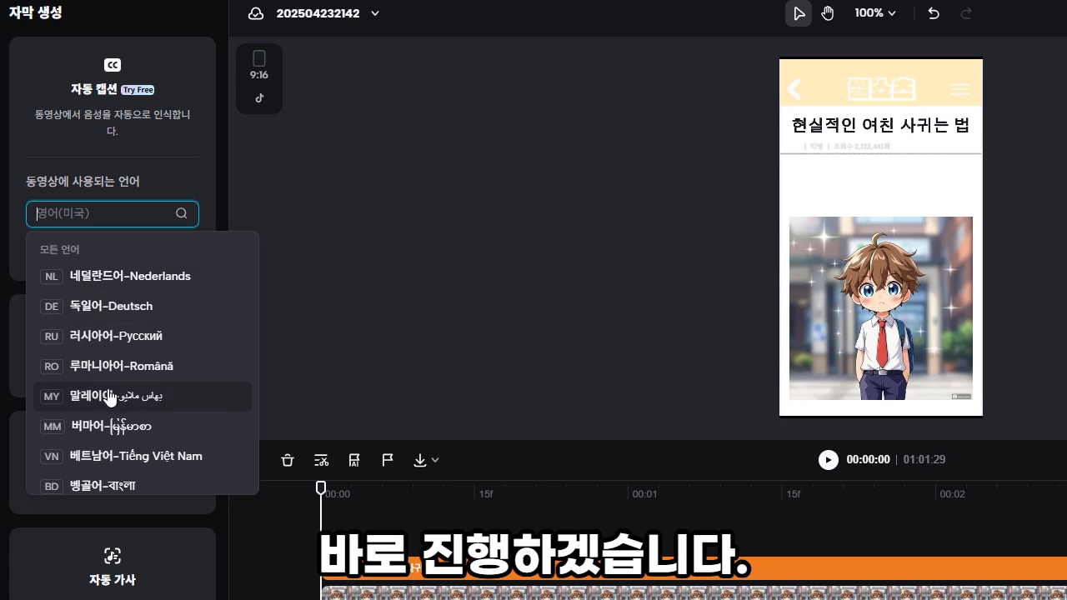
{"action": "scroll", "coordinate": [111, 396], "scroll_direction": "down", "scroll_amount": 2}
{"action": "scroll", "coordinate": [111, 396], "scroll_direction": "down", "scroll_amount": 4}
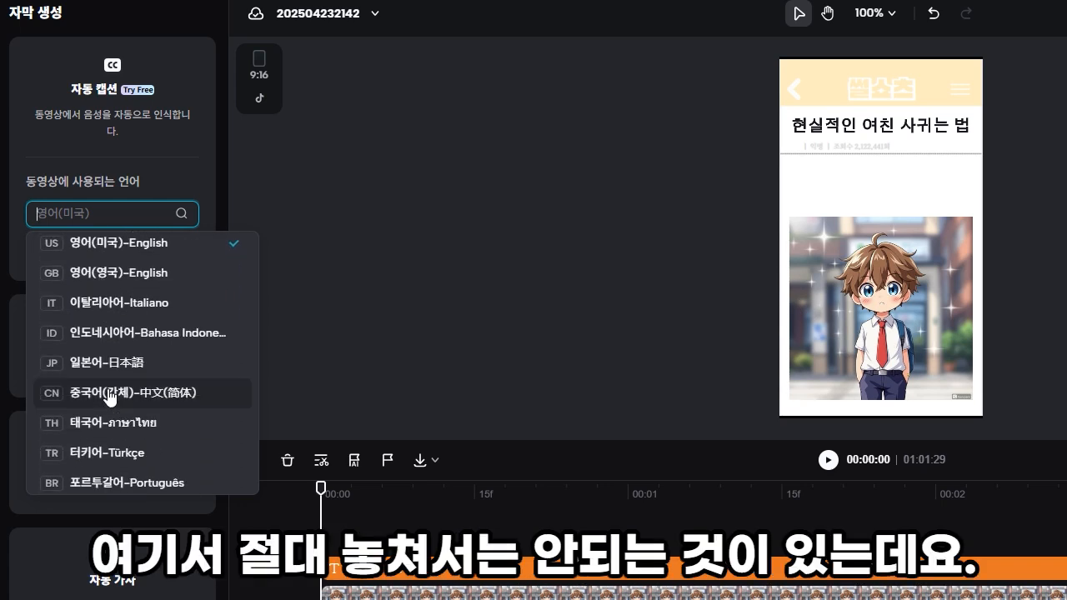
{"action": "left_click", "coordinate": [100, 471]}
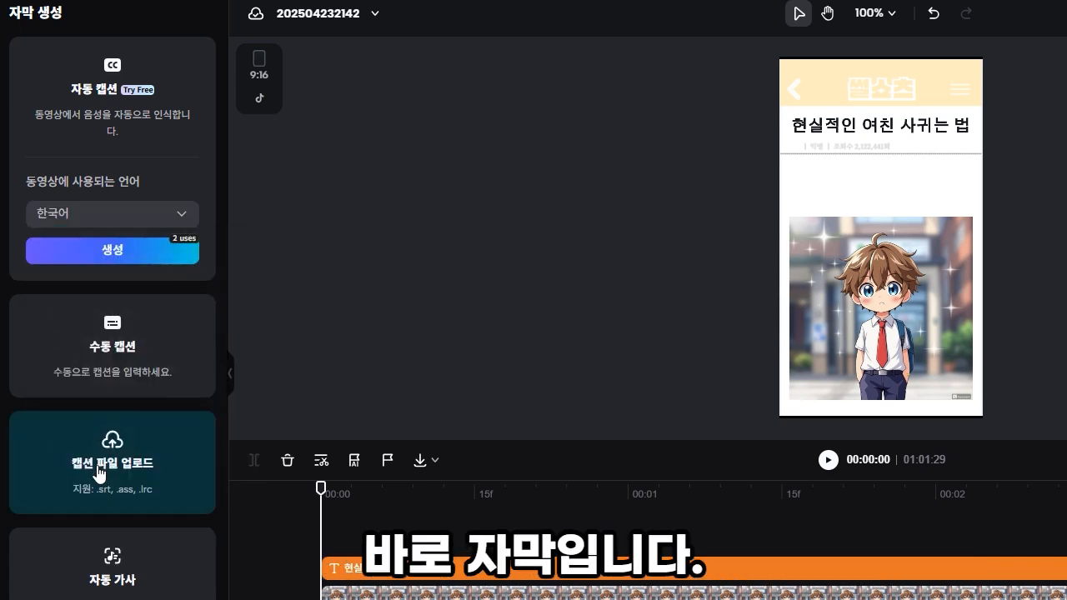
{"action": "left_click", "coordinate": [107, 252]}
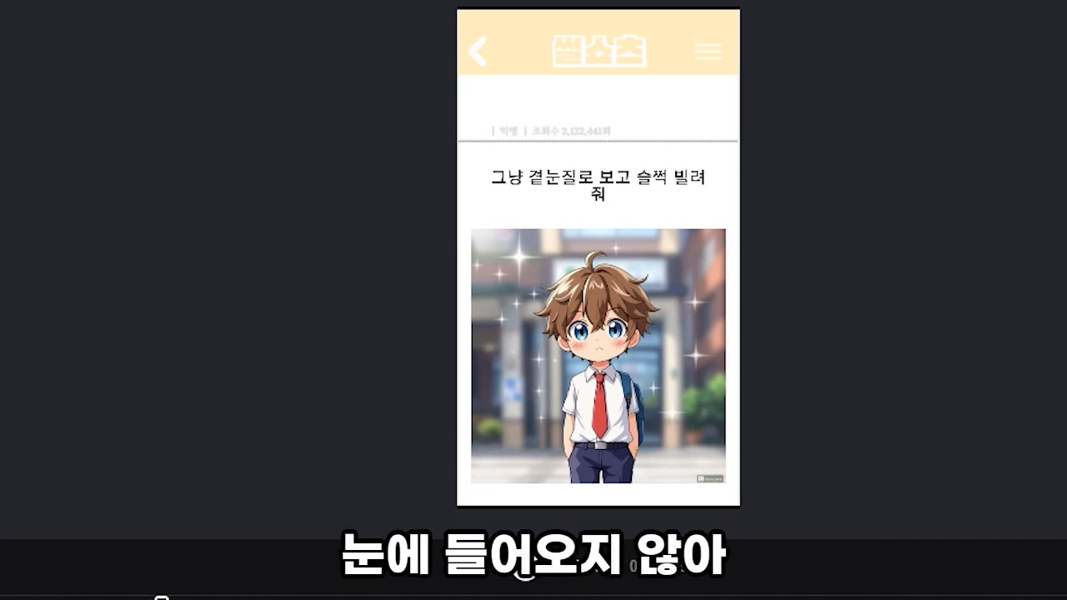
Select the caption text above the schoolboy image and move the playhead back to about 4 seconds.
{"action": "left_click", "coordinate": [599, 185]}
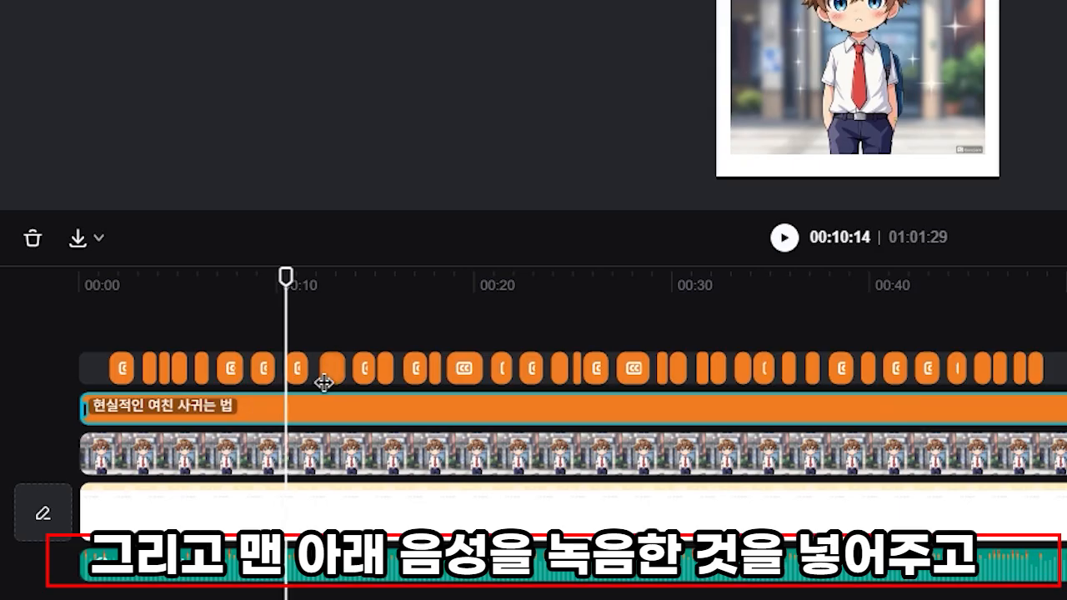
{"action": "left_click_drag", "start_coordinate": [285, 276], "coordinate": [155, 293]}
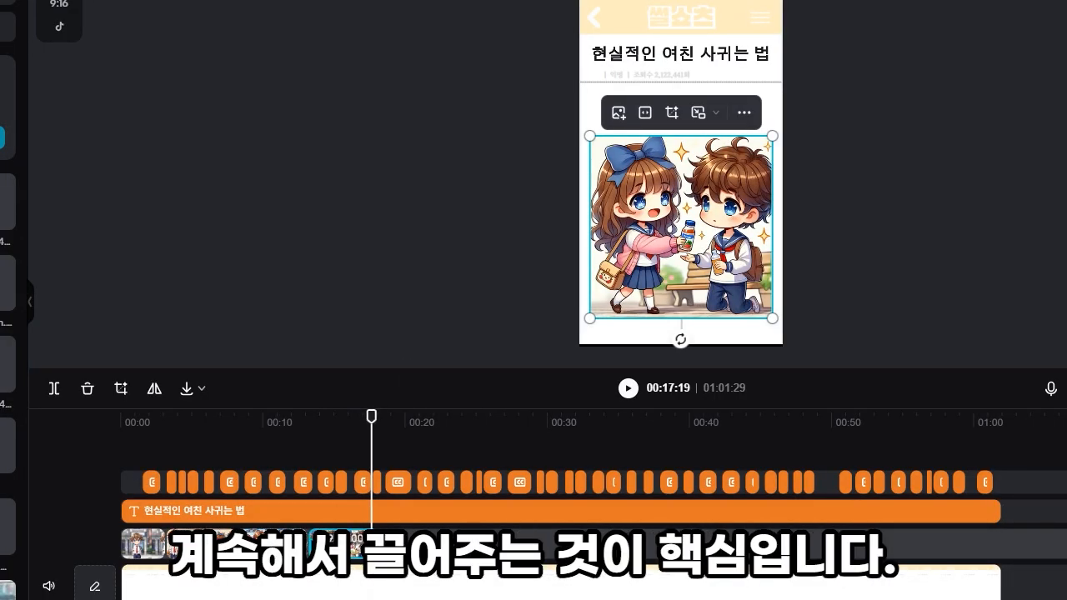
Add the running schoolgirl image directly after the last image clip, then shrink and center it below the caption at 00:20:24.
{"action": "left_click_drag", "start_coordinate": [17, 284], "coordinate": [418, 555]}
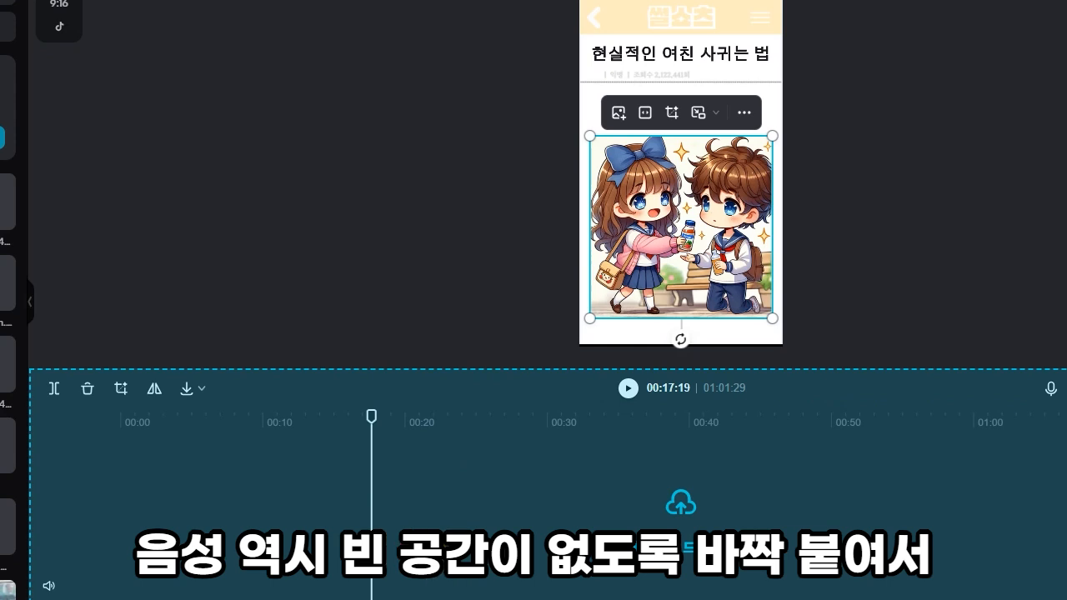
{"action": "left_click_drag", "start_coordinate": [423, 485], "coordinate": [428, 587]}
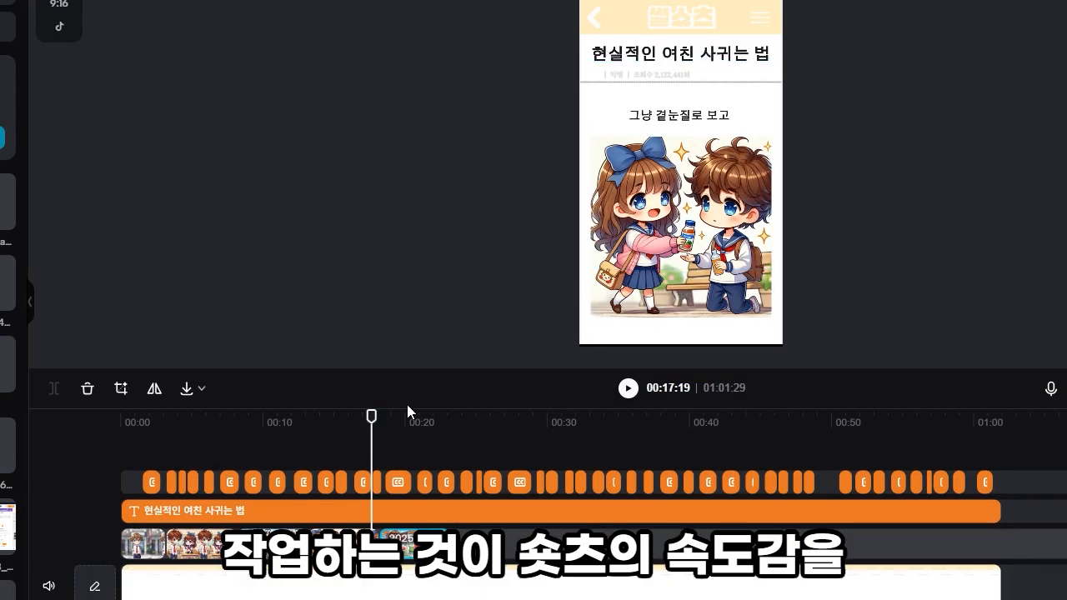
{"action": "left_click_drag", "start_coordinate": [373, 414], "coordinate": [417, 416]}
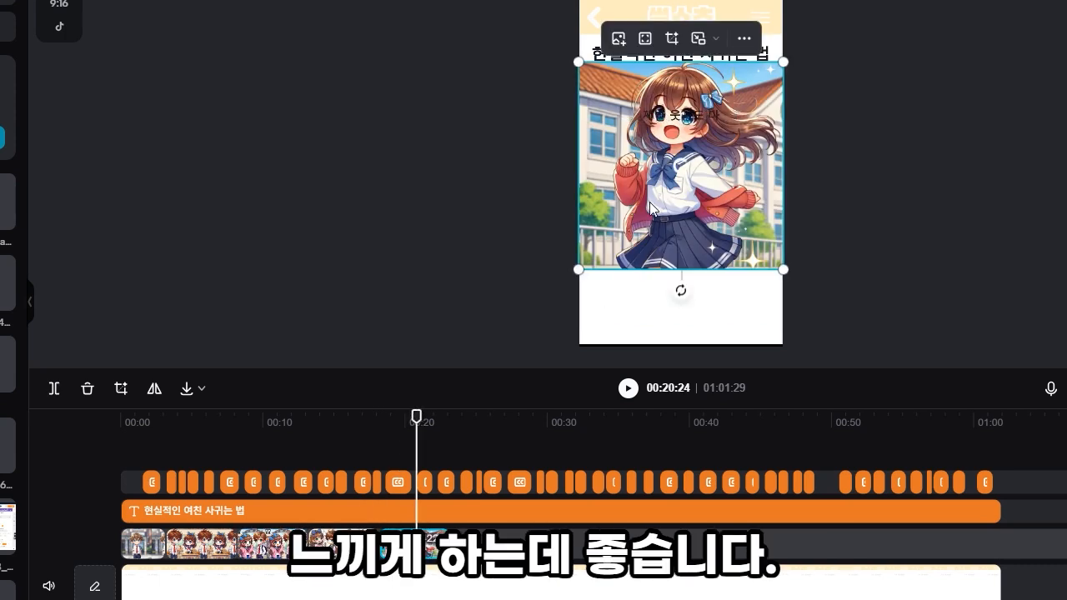
{"action": "left_click_drag", "start_coordinate": [667, 226], "coordinate": [677, 288]}
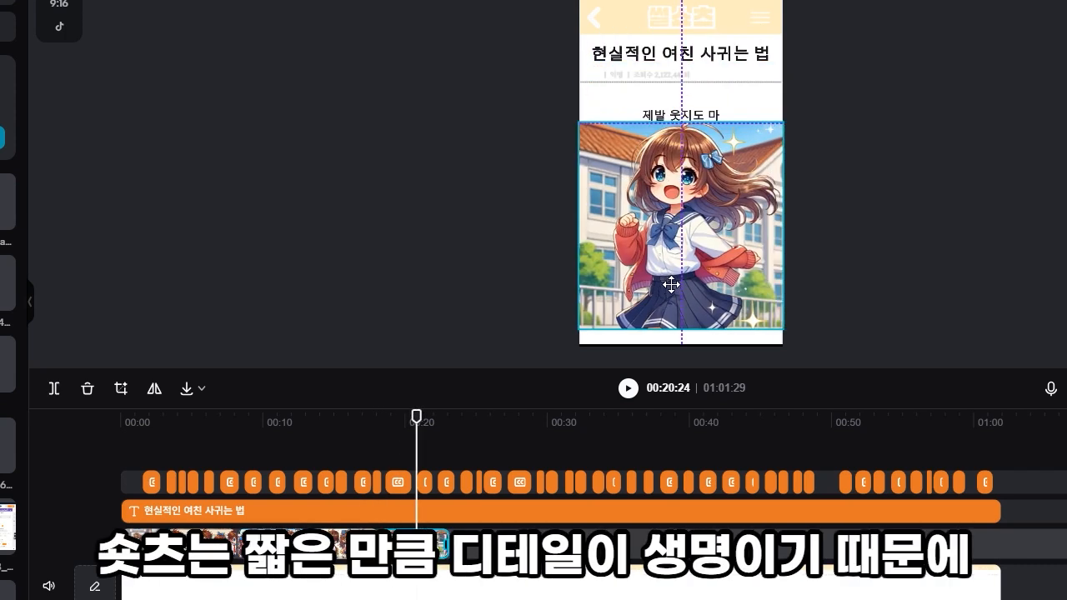
{"action": "left_click_drag", "start_coordinate": [796, 329], "coordinate": [767, 309]}
{"action": "left_click_drag", "start_coordinate": [705, 236], "coordinate": [707, 251]}
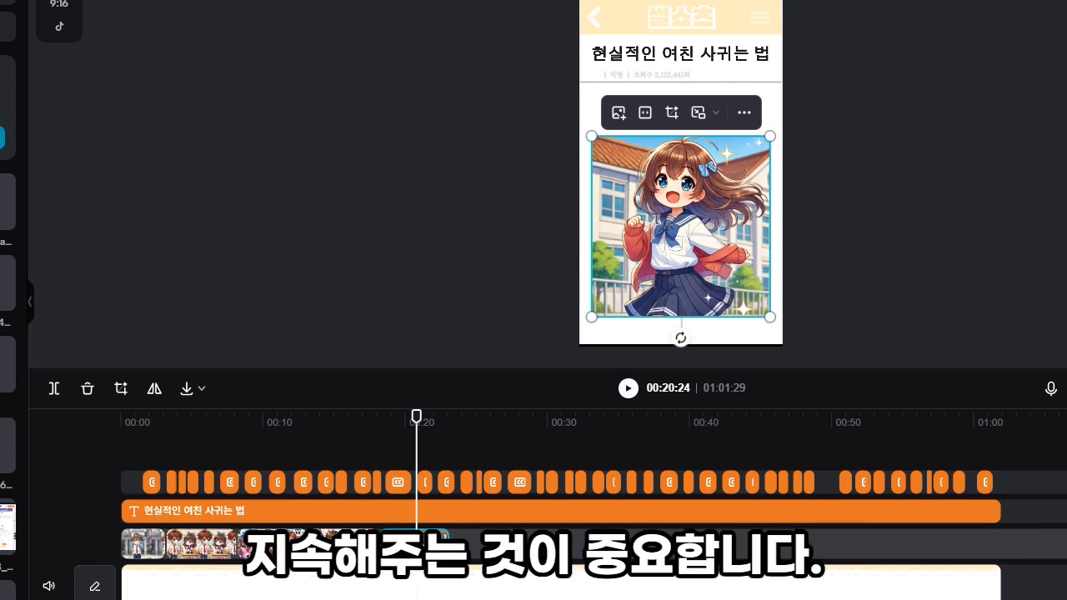
Append the image of the surprised girl and boy to the image track, then shrink and center it below the caption at 00:25:14.
{"action": "left_click_drag", "start_coordinate": [0, 167], "coordinate": [582, 557]}
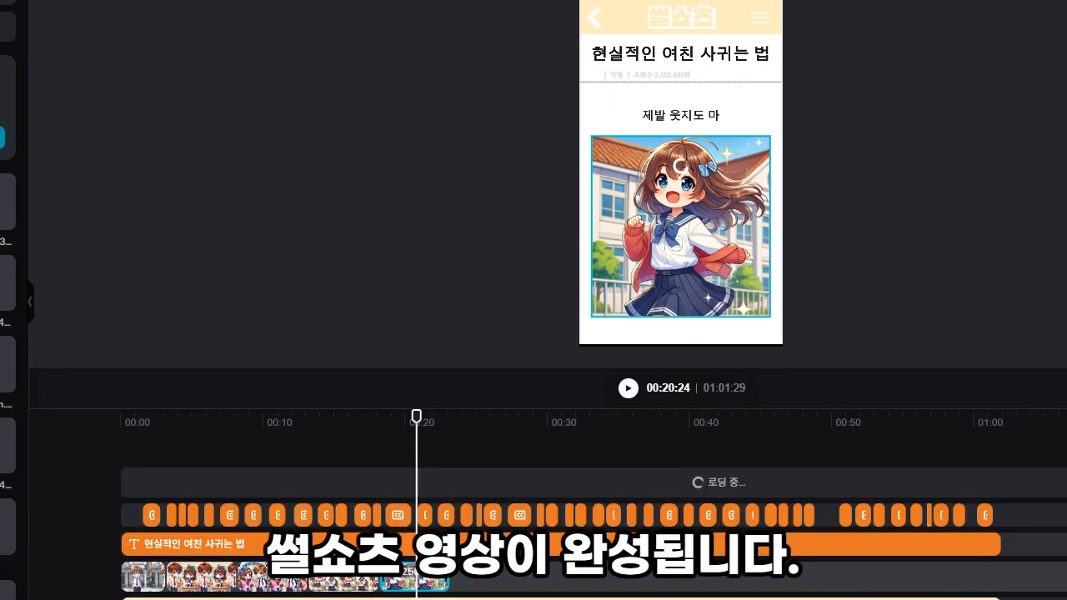
{"action": "left_click_drag", "start_coordinate": [439, 484], "coordinate": [467, 578]}
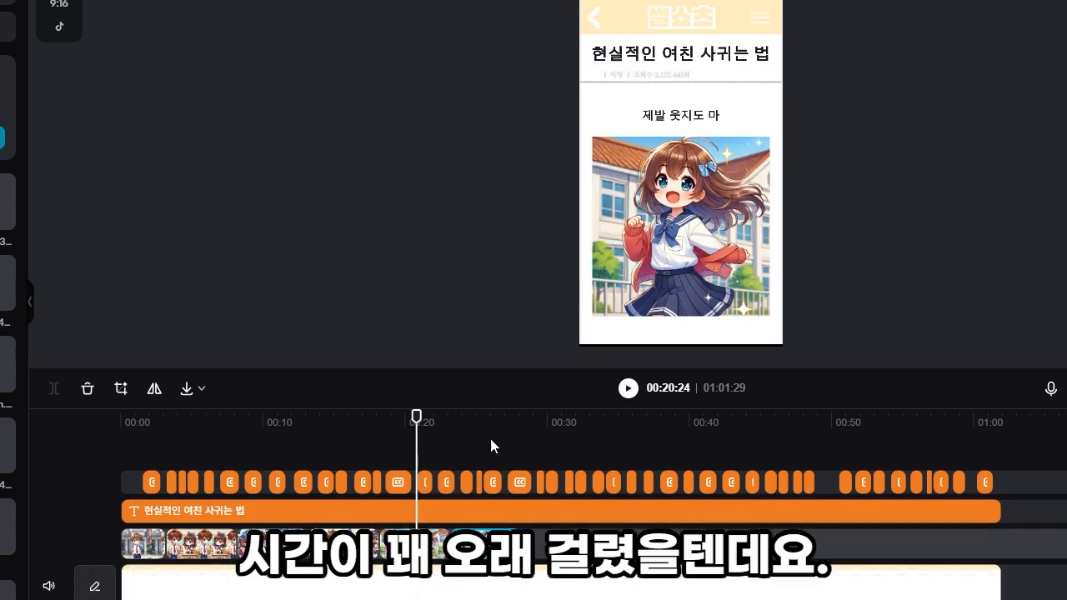
{"action": "left_click_drag", "start_coordinate": [416, 413], "coordinate": [483, 414]}
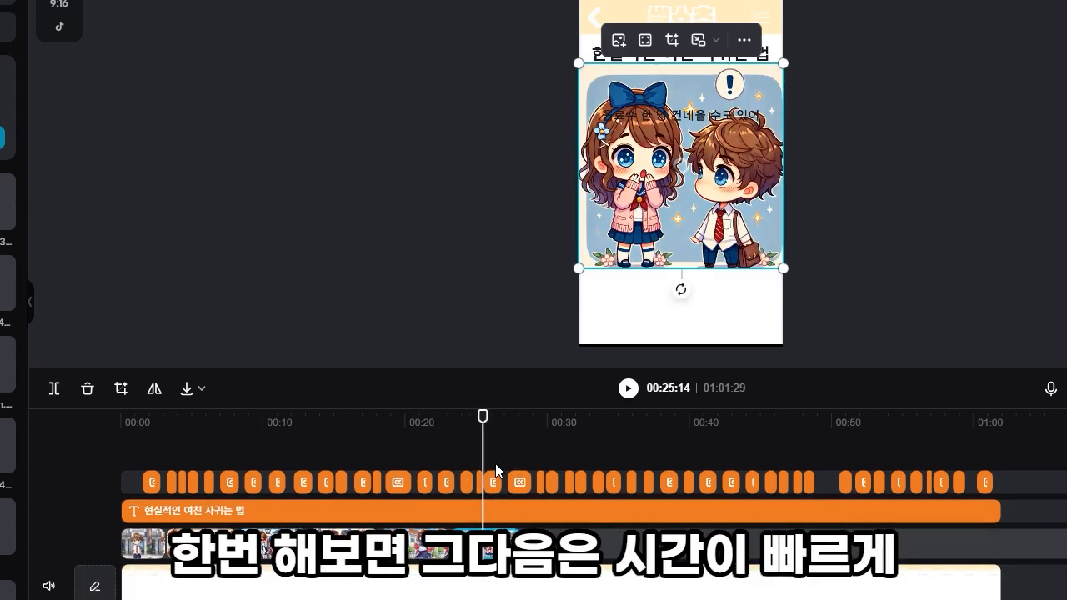
{"action": "left_click_drag", "start_coordinate": [618, 101], "coordinate": [632, 164]}
{"action": "left_click_drag", "start_coordinate": [793, 334], "coordinate": [772, 317]}
{"action": "left_click_drag", "start_coordinate": [703, 255], "coordinate": [699, 250]}
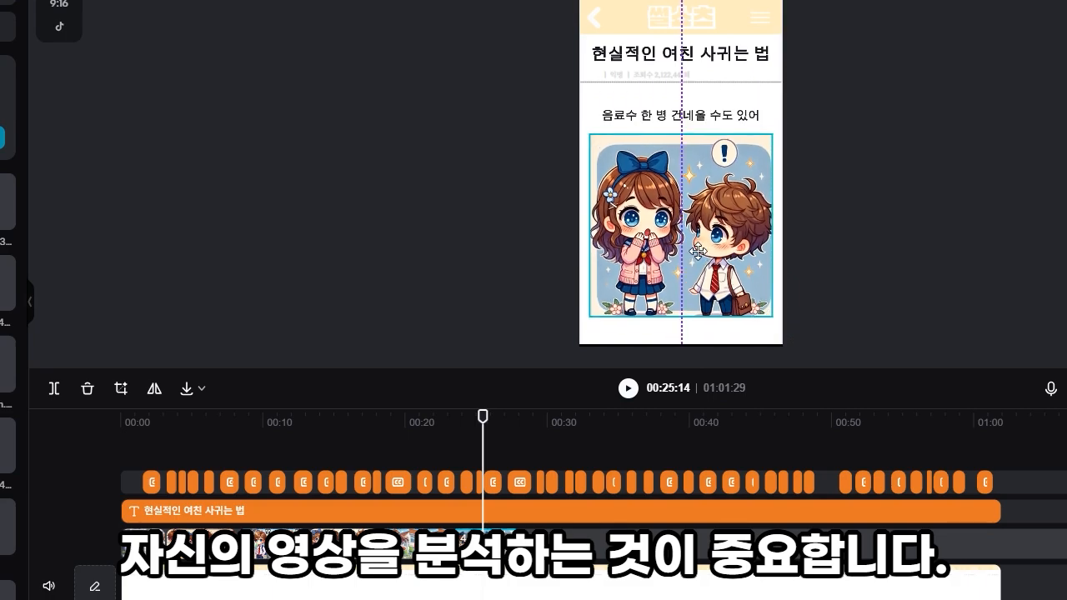